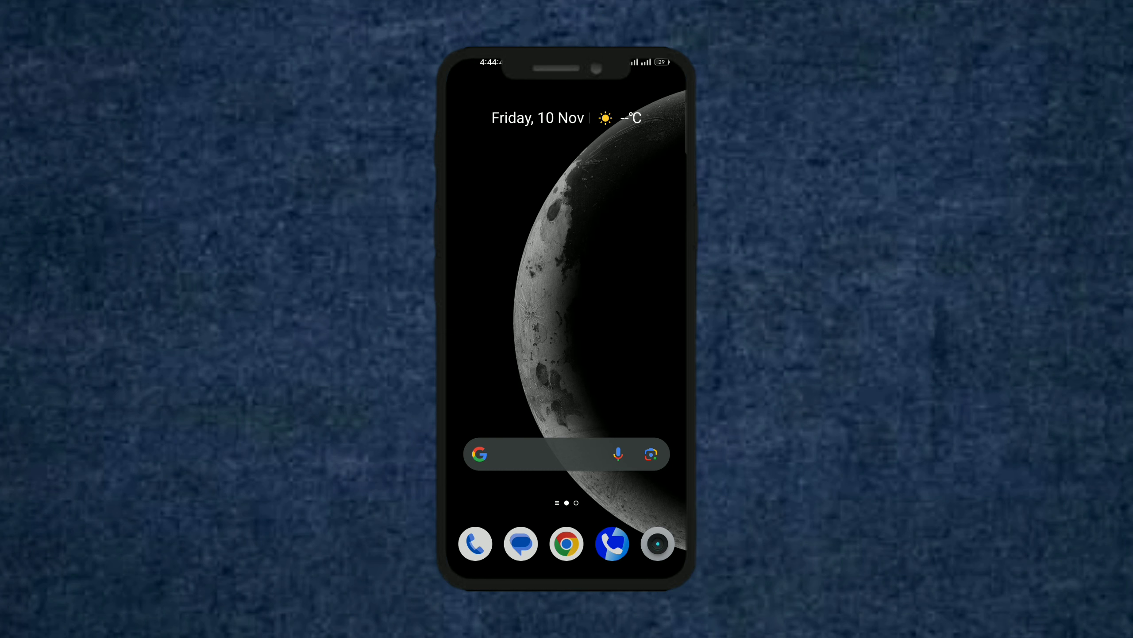
Open the Android app drawer with its app search to find Google Play Store.
drag(567, 496, 567, 222)
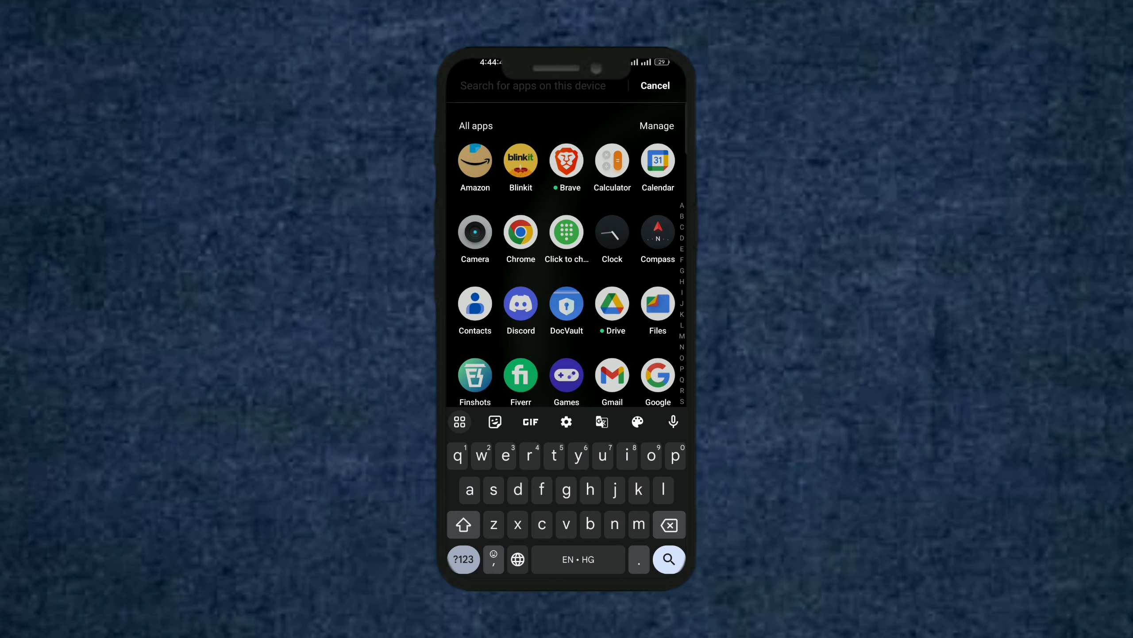
text(pl)
Launch Google Play Store and search it for "google pay".
click(471, 127)
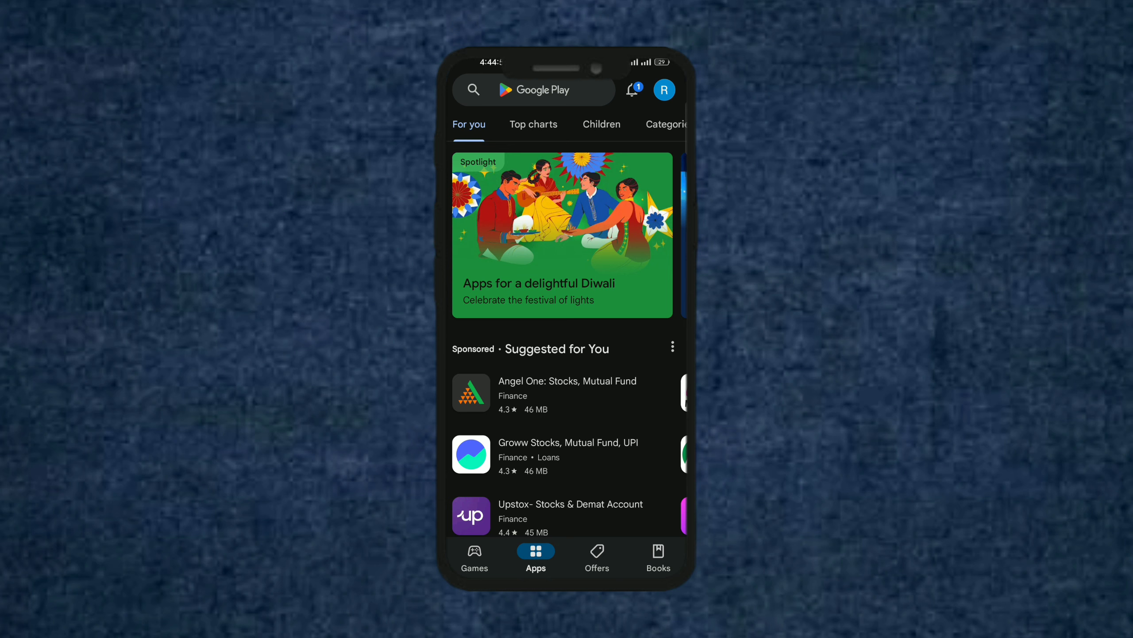
click(541, 90)
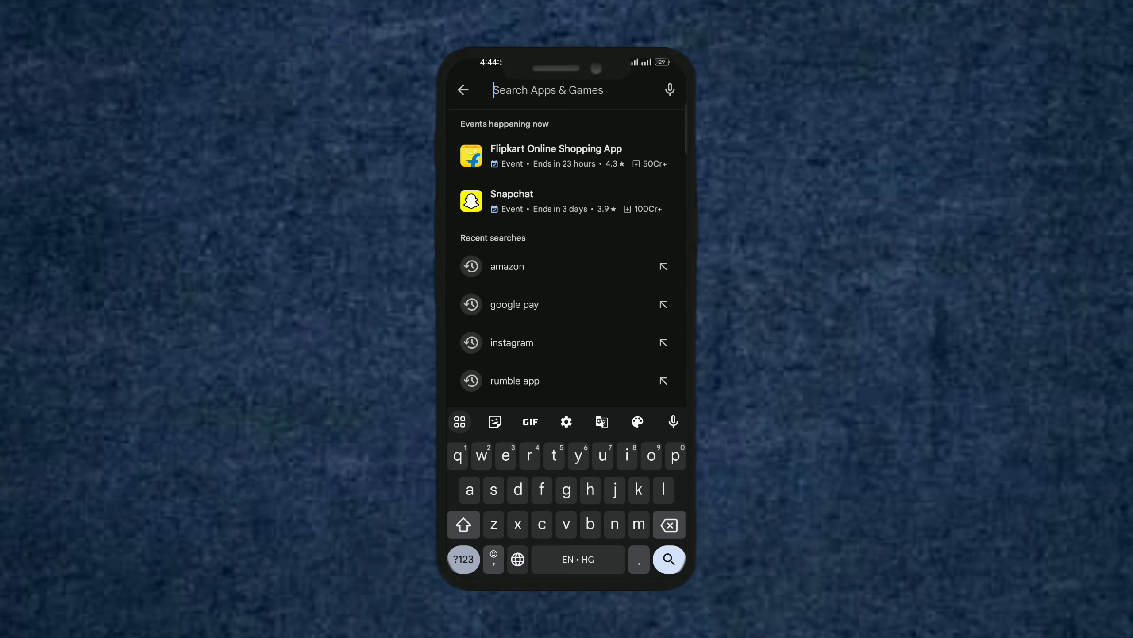
text(g)
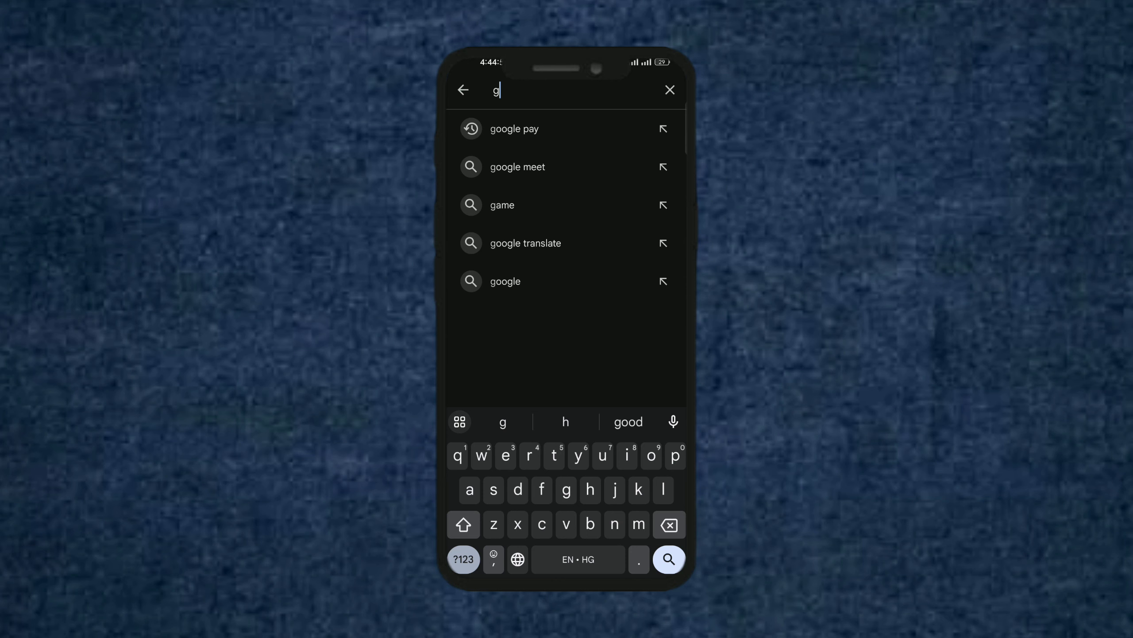
click(515, 128)
scroll(567, 399, down, 2)
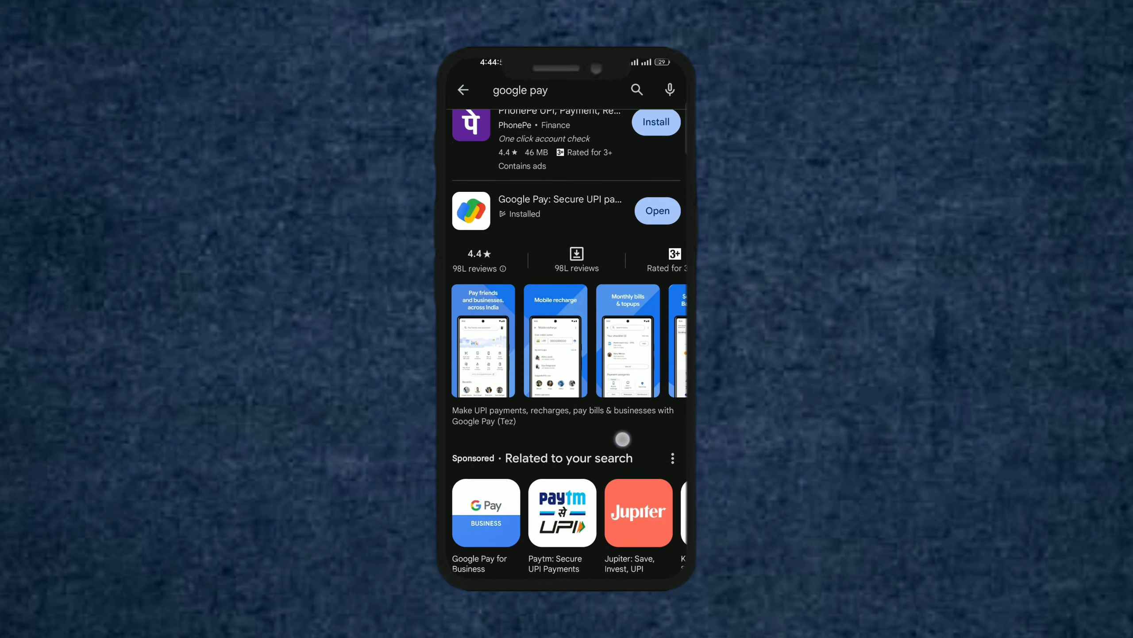
Open the Google Pay: Secure UPI payment listing and launch the installed app.
click(497, 161)
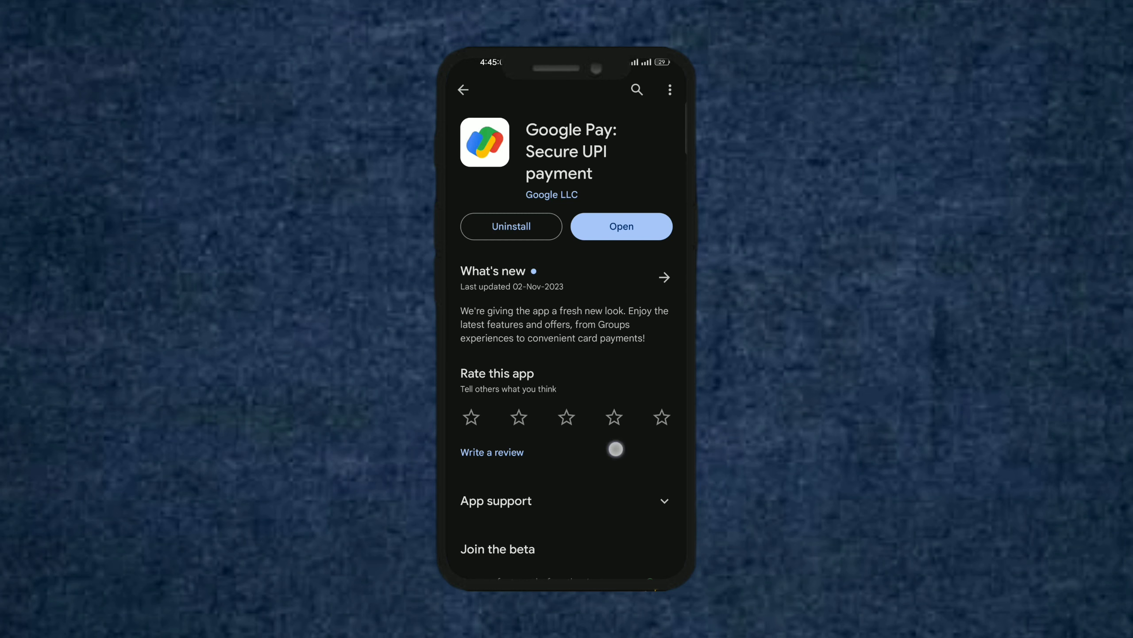
mouse_move(614, 448)
mouse_down()
mouse_move(615, 420)
mouse_move(601, 458)
mouse_up()
drag(595, 465, 610, 418)
click(620, 168)
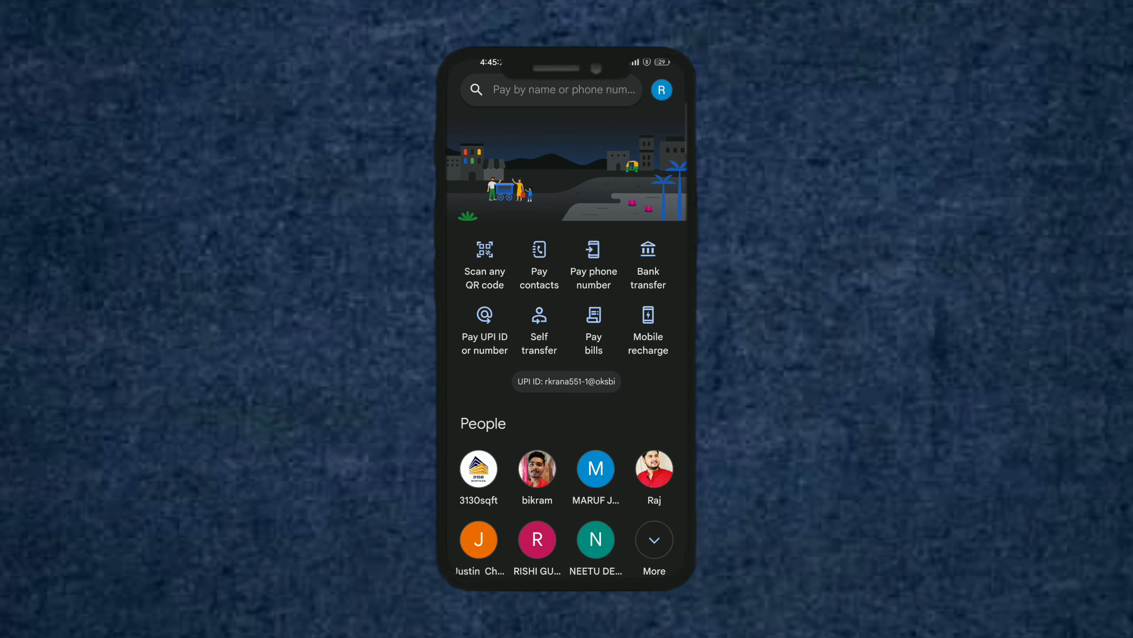
drag(596, 449, 583, 459)
Display the personal payment QR code with the linked bank account and UPI ID.
click(568, 381)
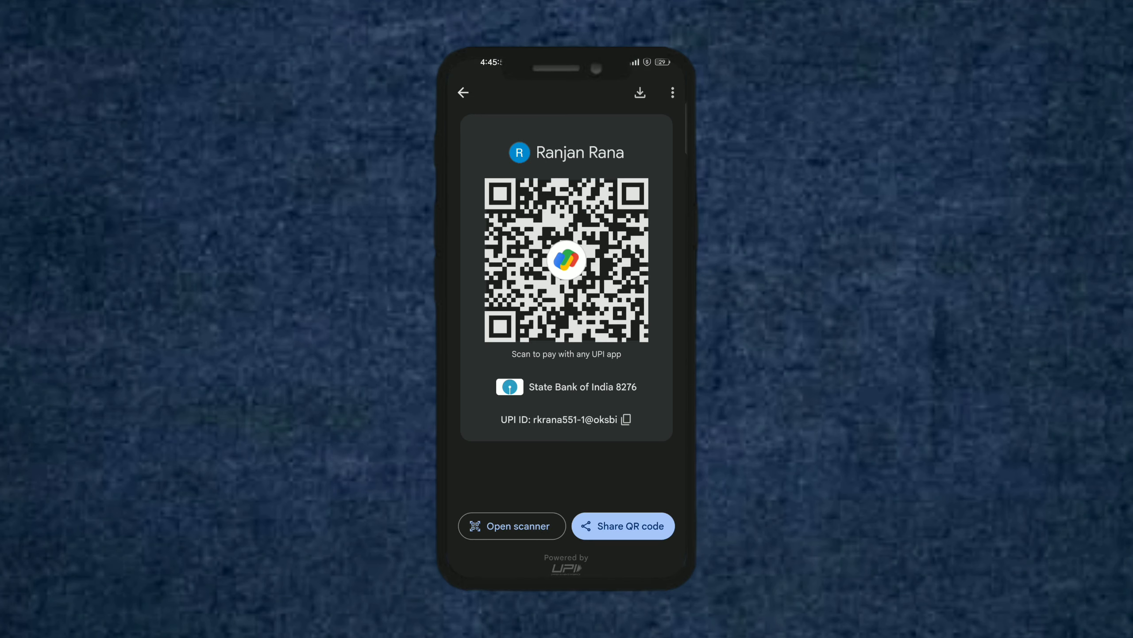
Open the camera QR scanner, then close it to return to Google Pay.
click(510, 525)
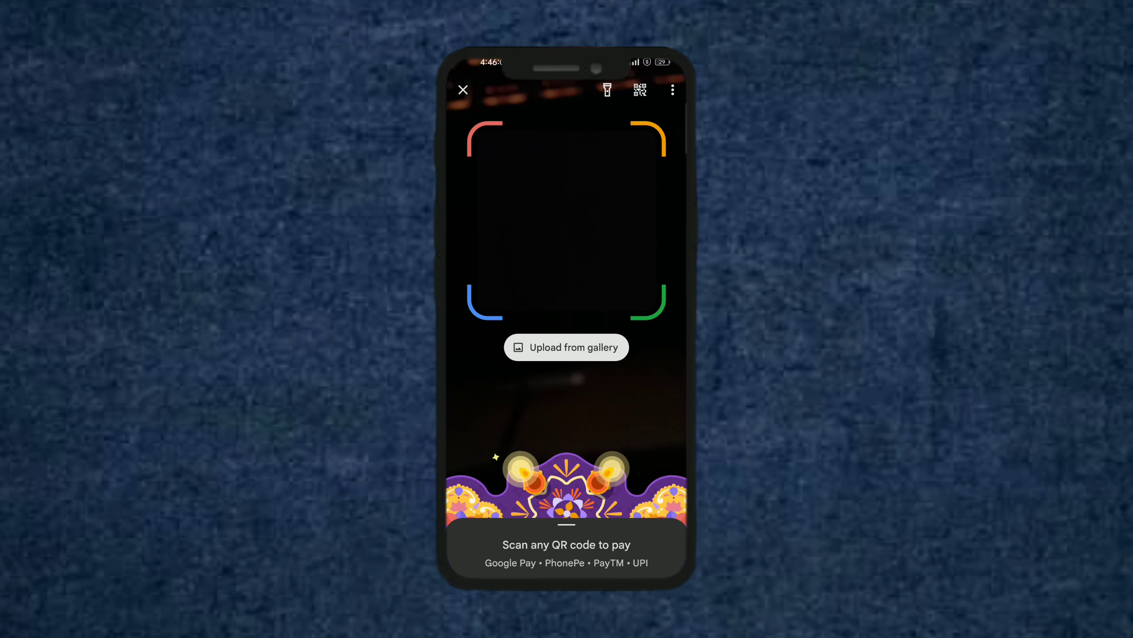
key(Escape)
key(Escape)
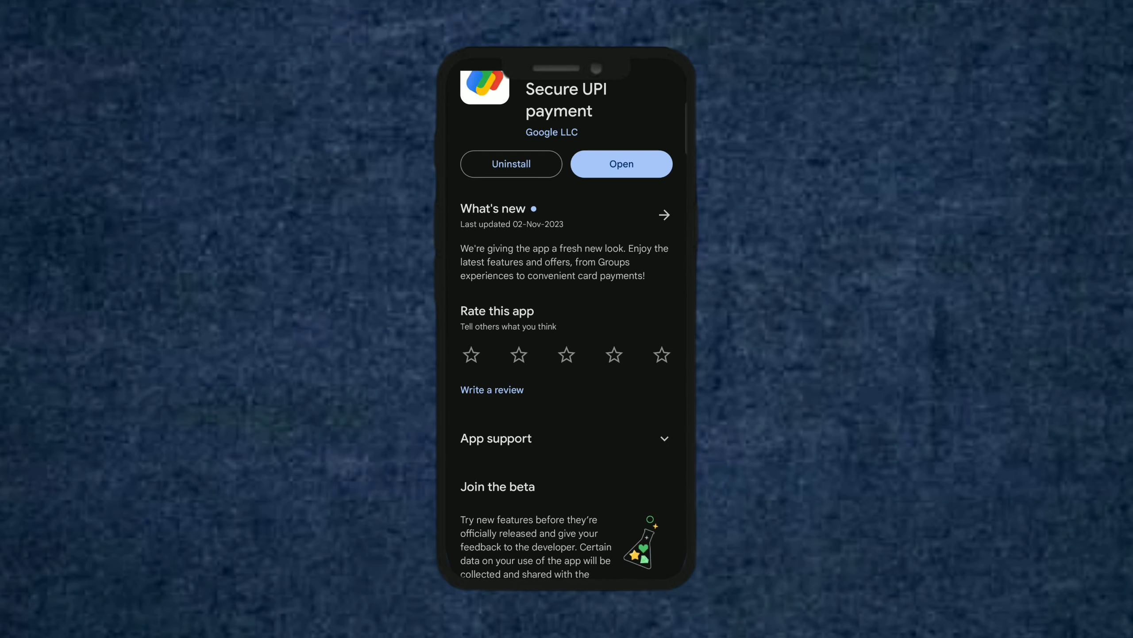
click(584, 230)
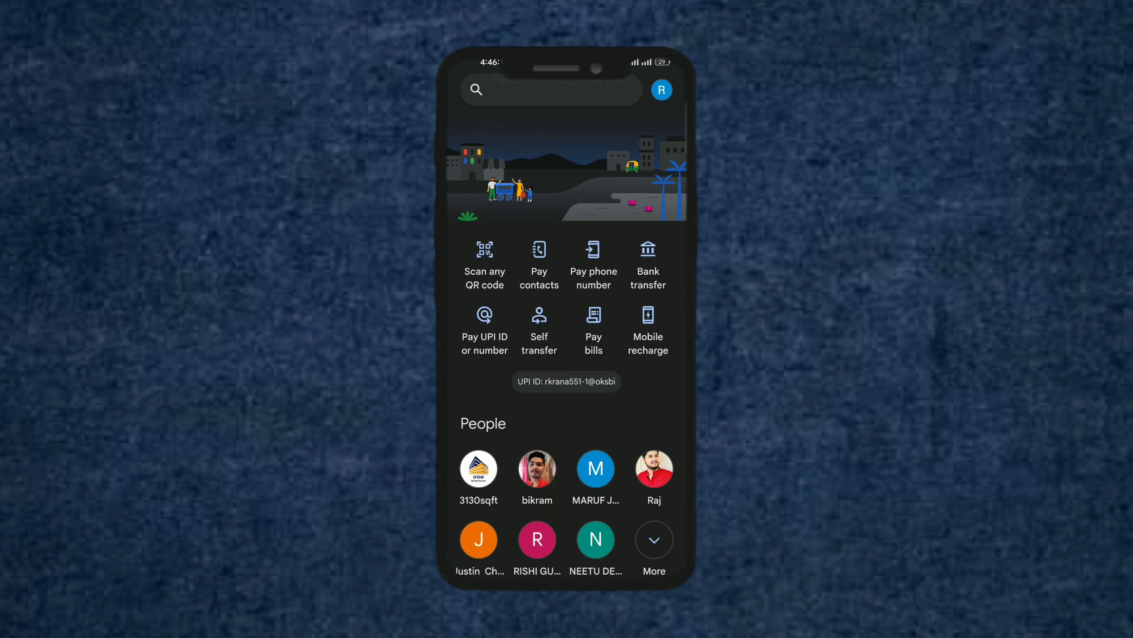
scroll(567, 354, down, 2)
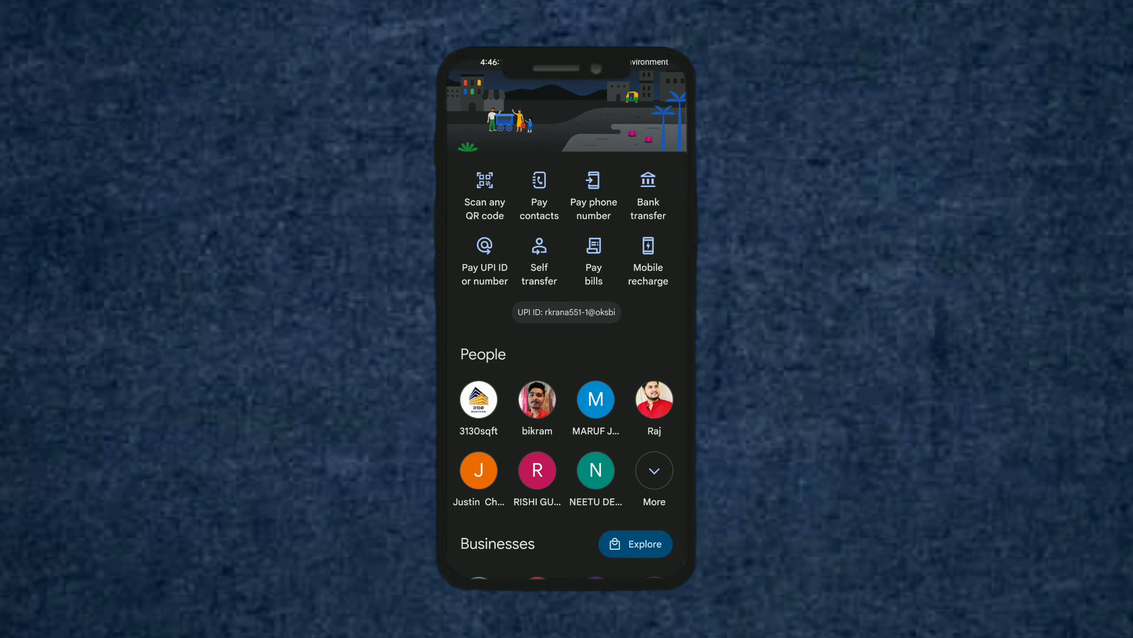